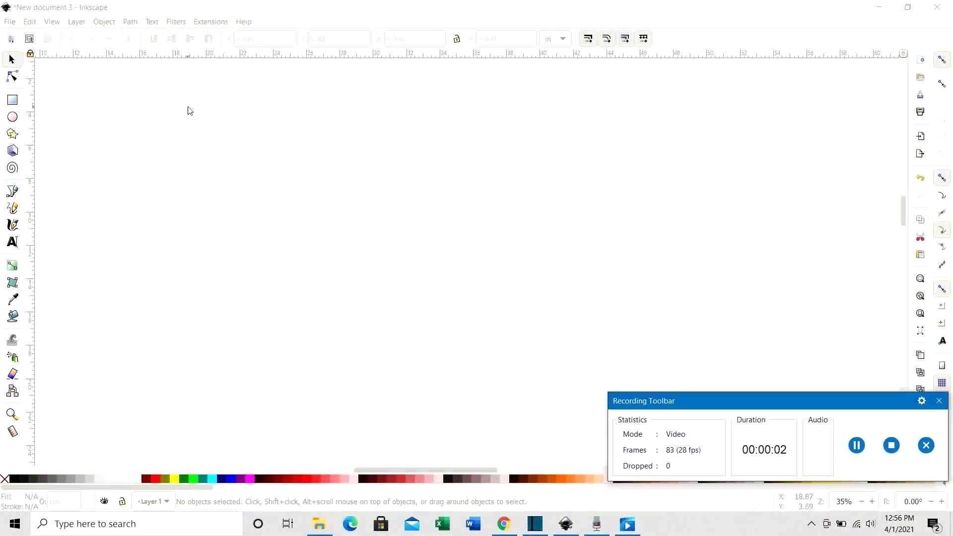
Import the 'Palm tree and sun' picture onto the canvas and zoom in to 50%.
left_click(9, 24)
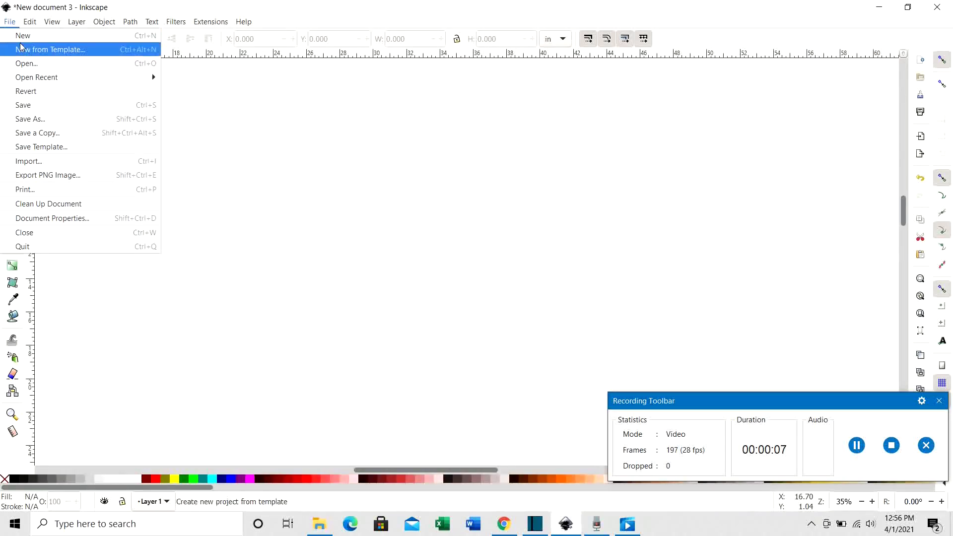
left_click(33, 165)
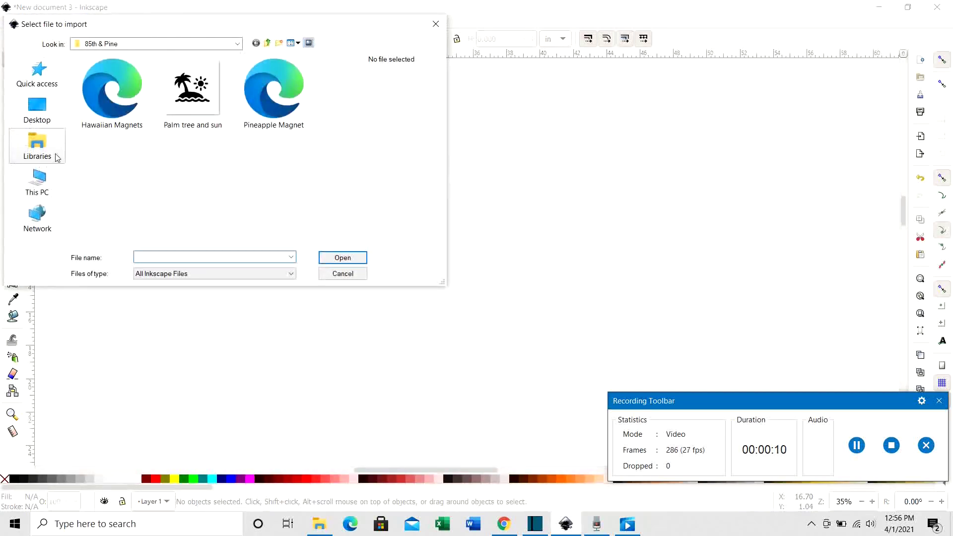
double_click(200, 91)
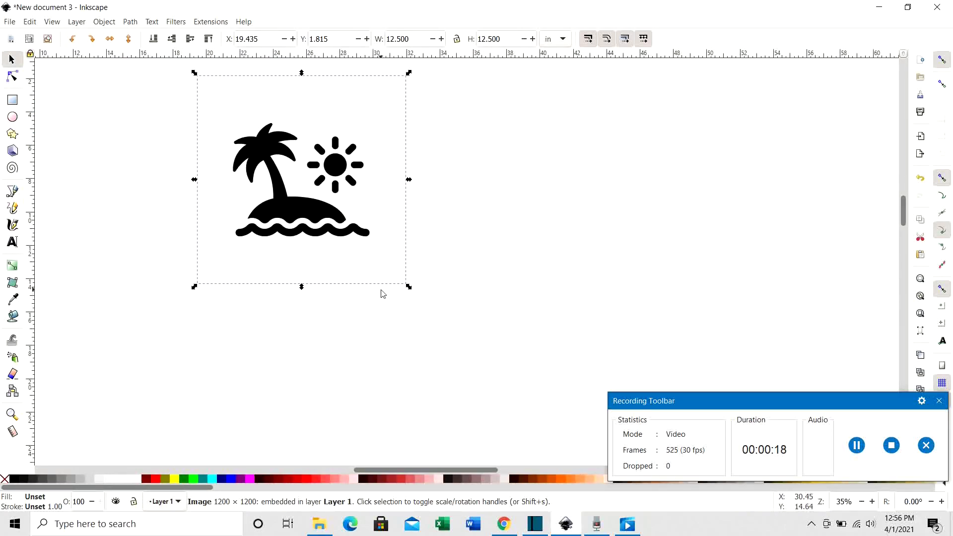
key("plus")
scroll(331, 296, "down", 1)
scroll(332, 303, "up", 5)
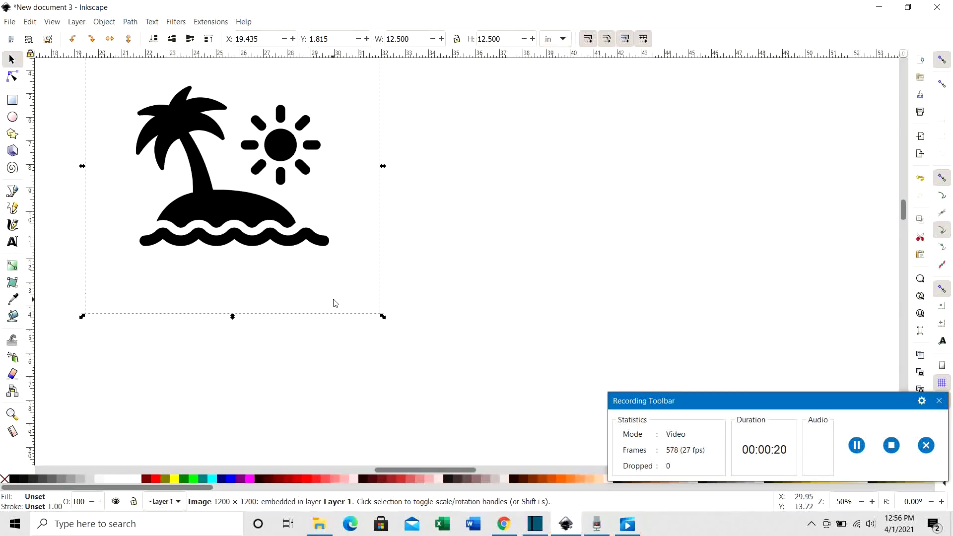
Trace the palm tree picture into a black vector path using a single Brightness cutoff scan at 0.450.
left_click(131, 23)
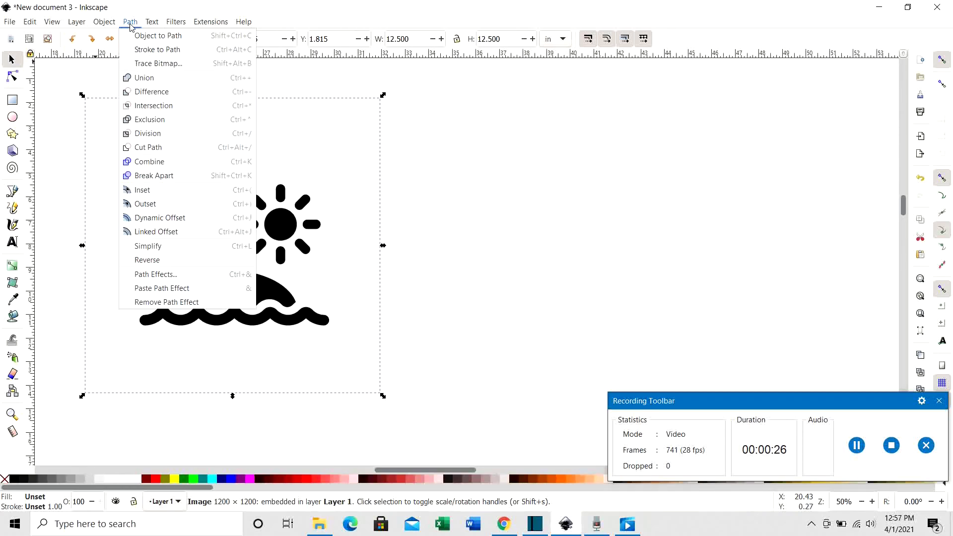
left_click(150, 65)
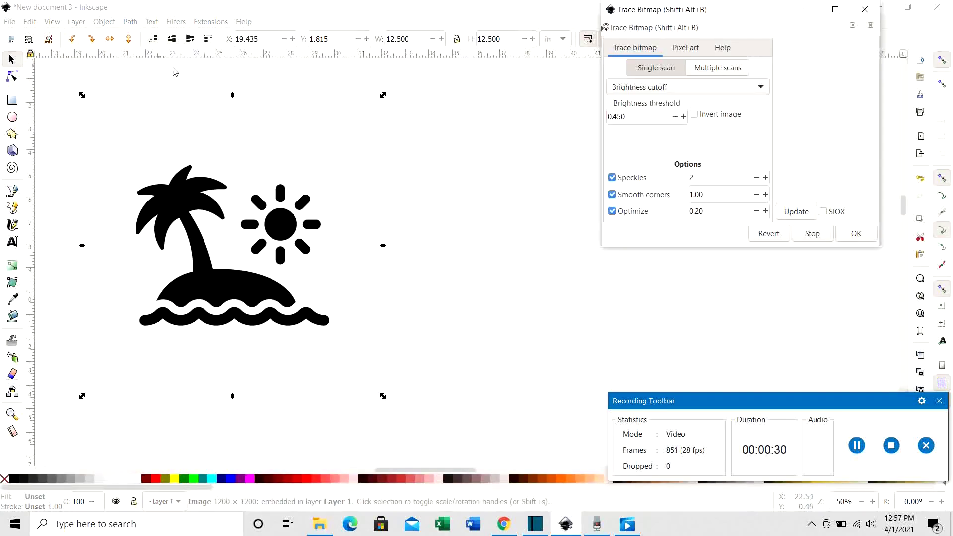
mouse_move(722, 15)
left_mouse_down()
mouse_move(606, 57)
mouse_move(556, 90)
left_mouse_up()
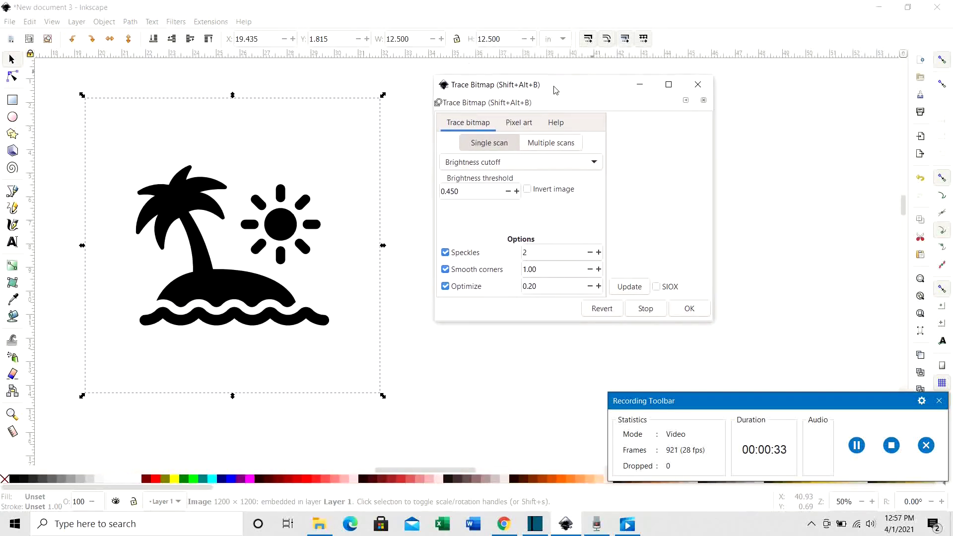
left_click(518, 166)
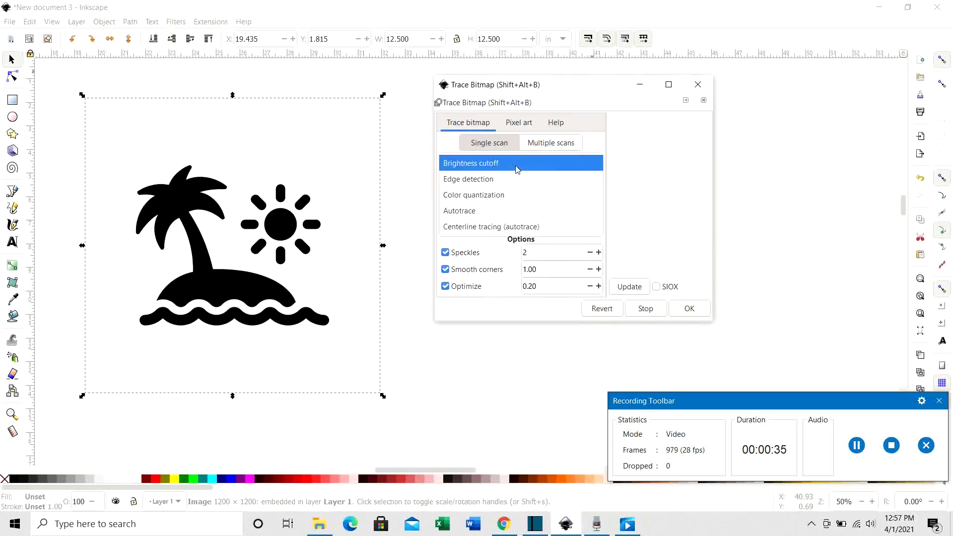
left_click(481, 164)
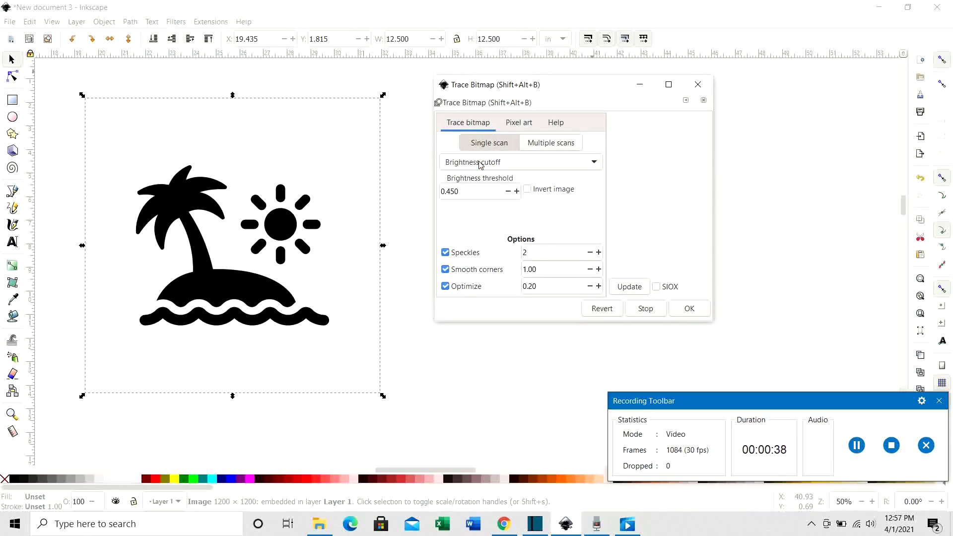
left_click(458, 196)
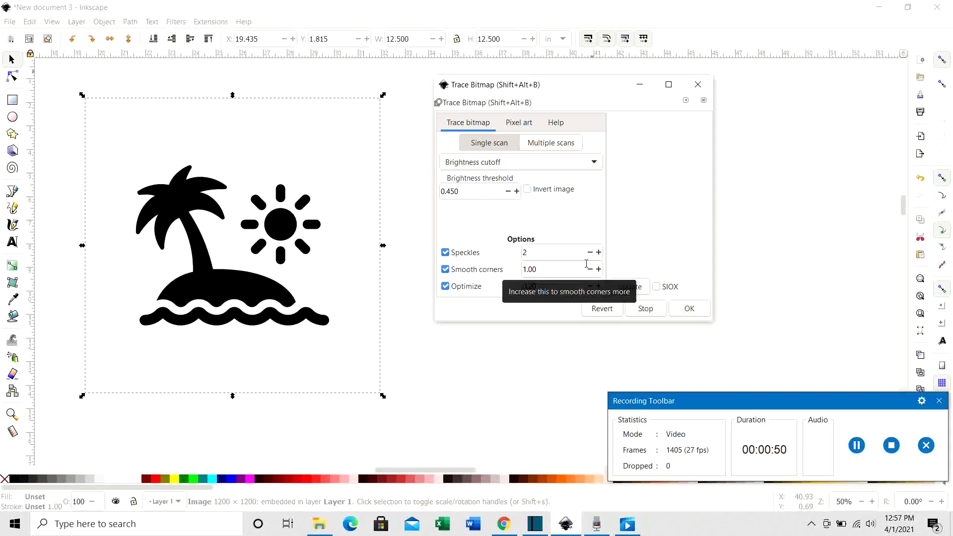
left_click(695, 313)
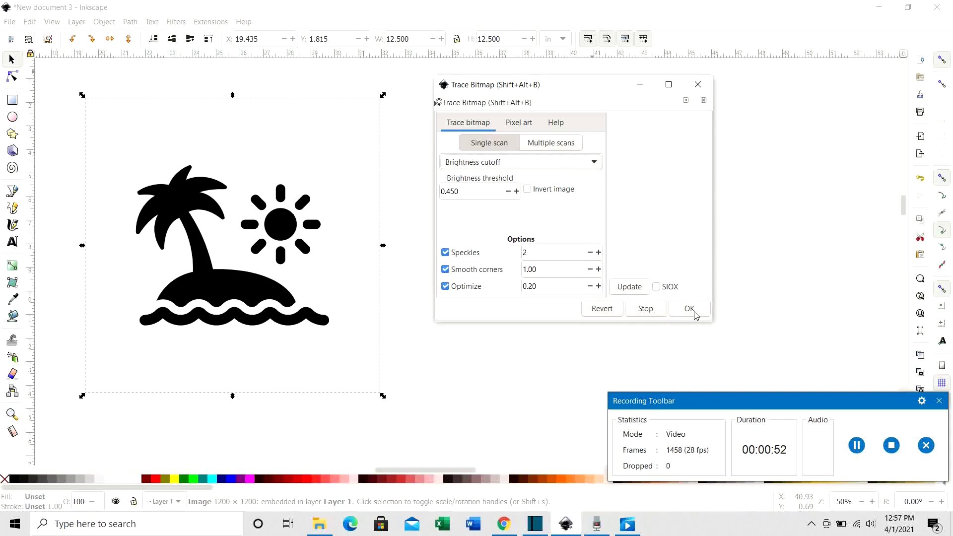
left_click(694, 313)
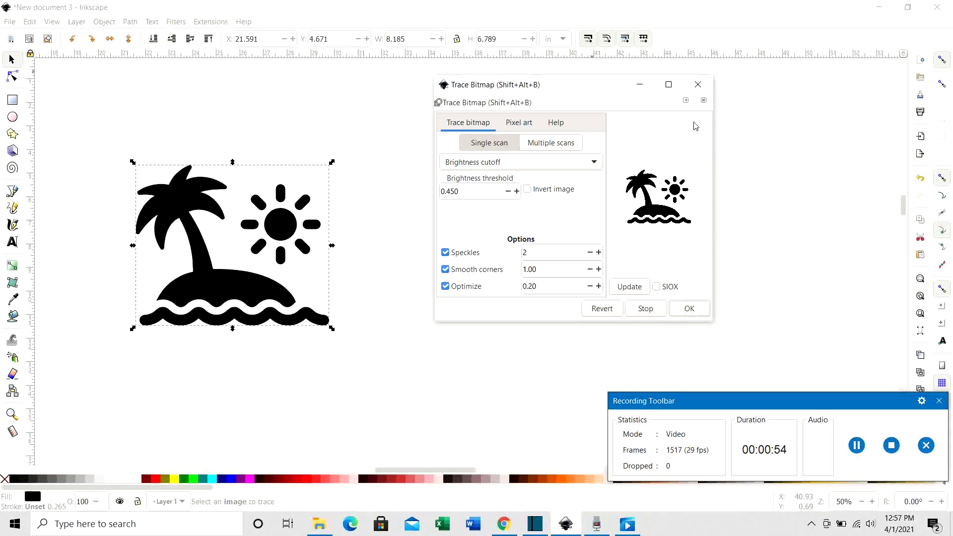
Close the trace settings and place the traced path to the right of the original picture.
left_click(697, 85)
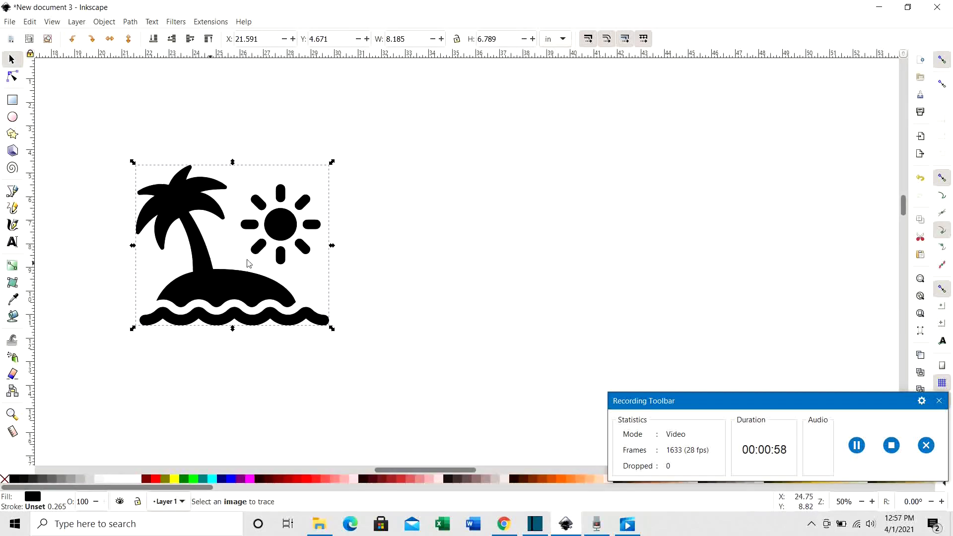
mouse_move(248, 263)
left_mouse_down()
mouse_move(469, 260)
mouse_move(471, 272)
left_mouse_up()
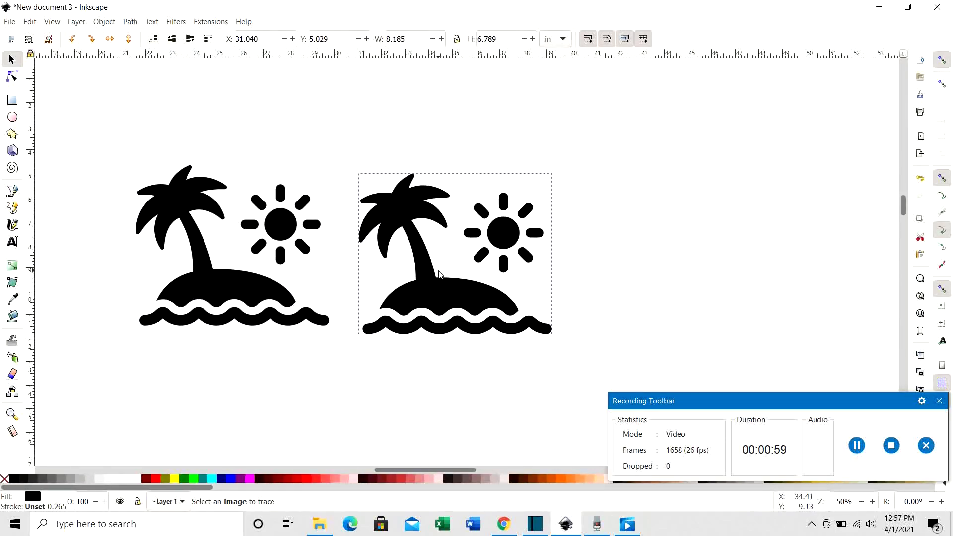
left_click(247, 301)
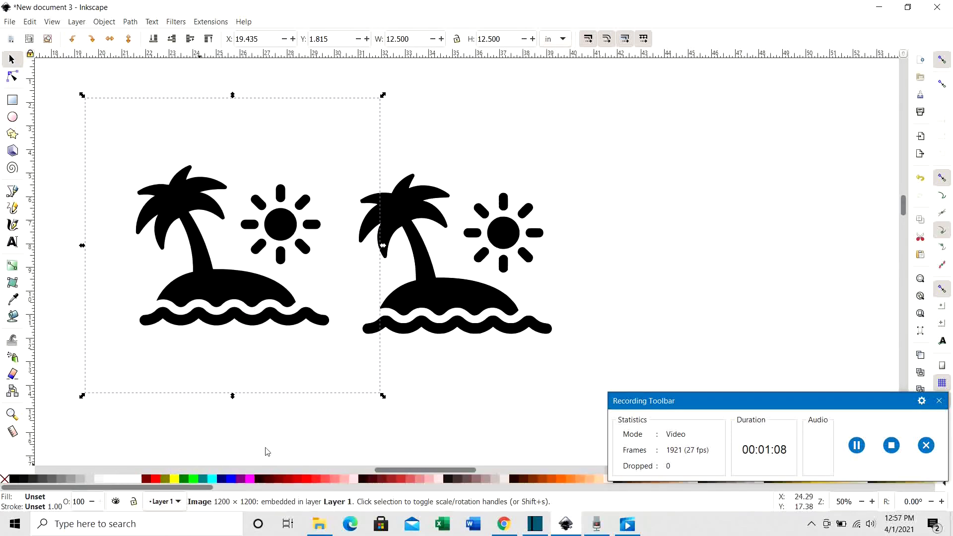
left_click(467, 297)
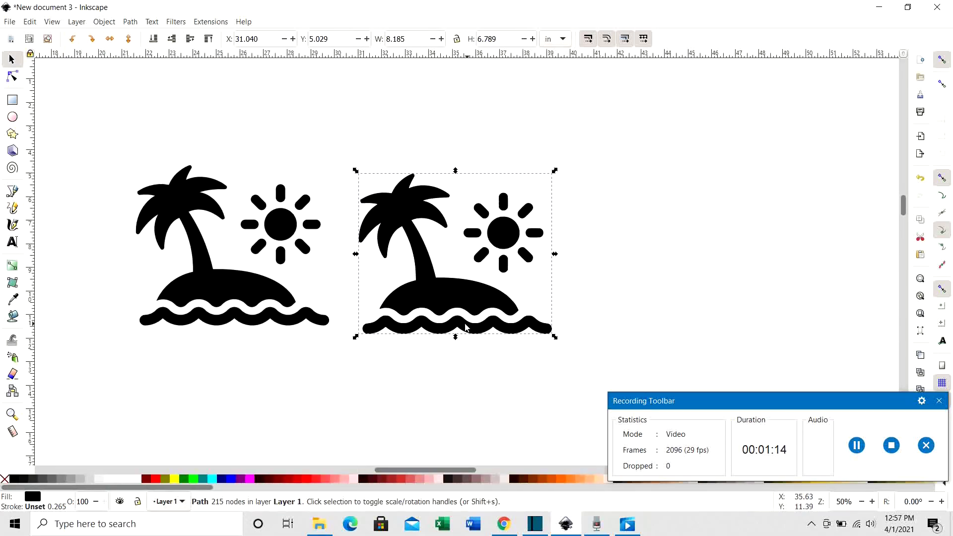
left_click(235, 295)
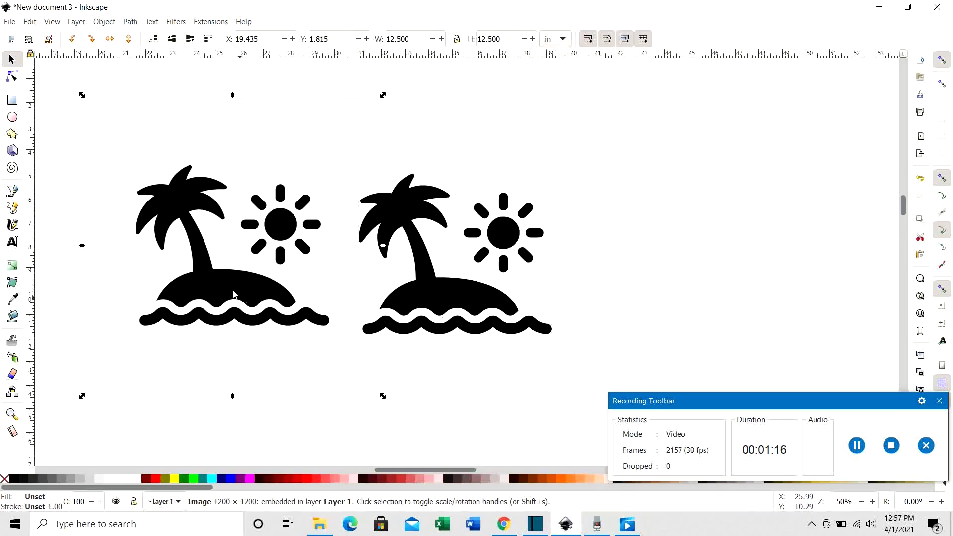
Create an inverted trace, a white island on a black square, and move it to the far right.
left_click(133, 23)
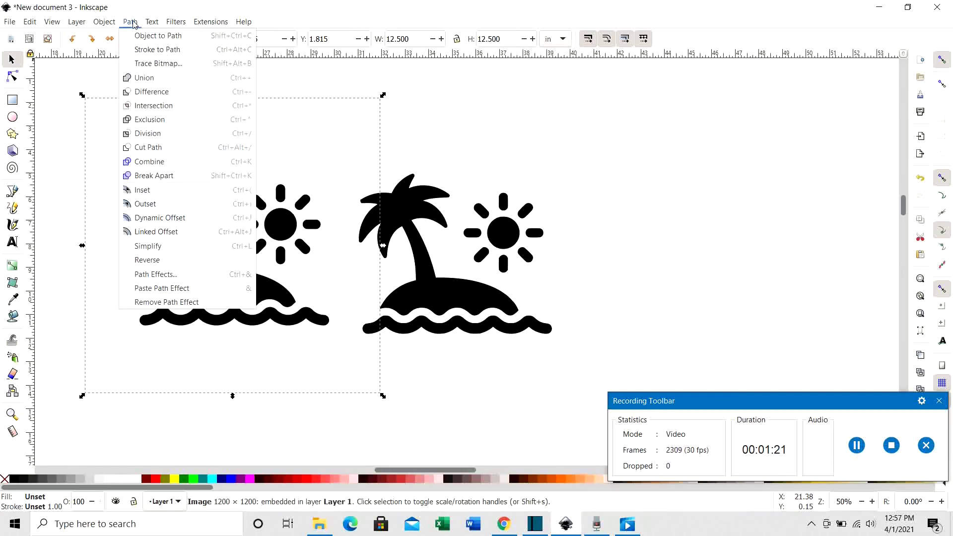
left_click(146, 65)
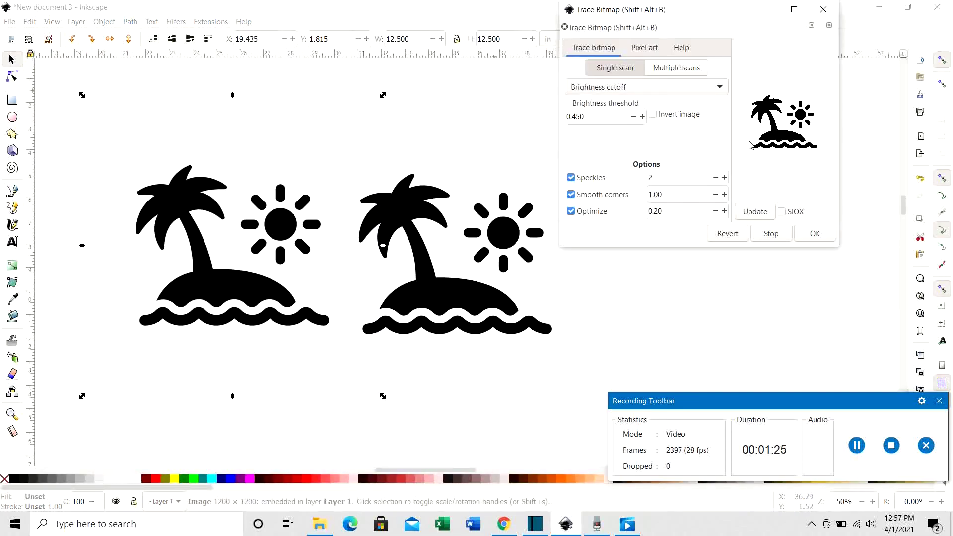
left_click(655, 114)
left_click(815, 233)
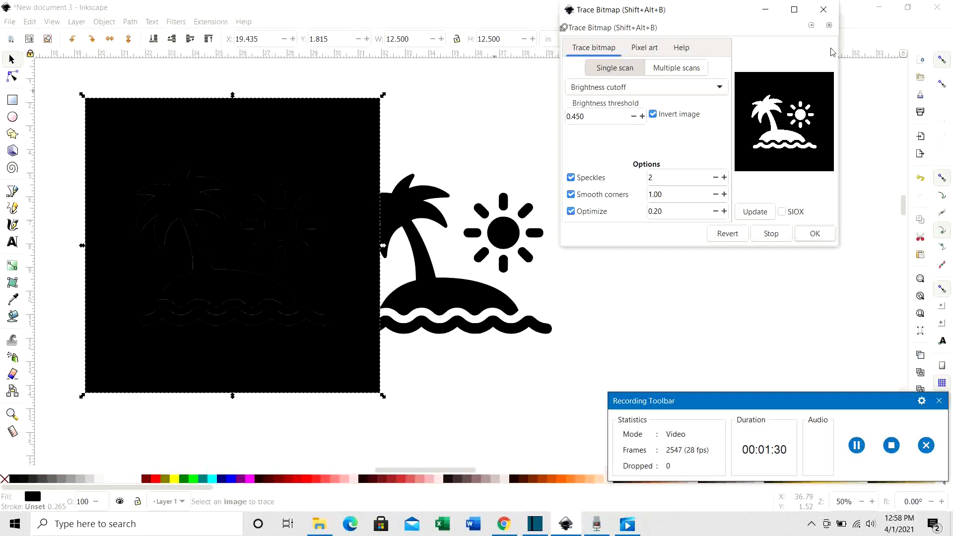
left_click(824, 9)
mouse_move(240, 267)
left_mouse_down()
mouse_move(468, 276)
mouse_move(678, 255)
mouse_move(721, 267)
left_mouse_up()
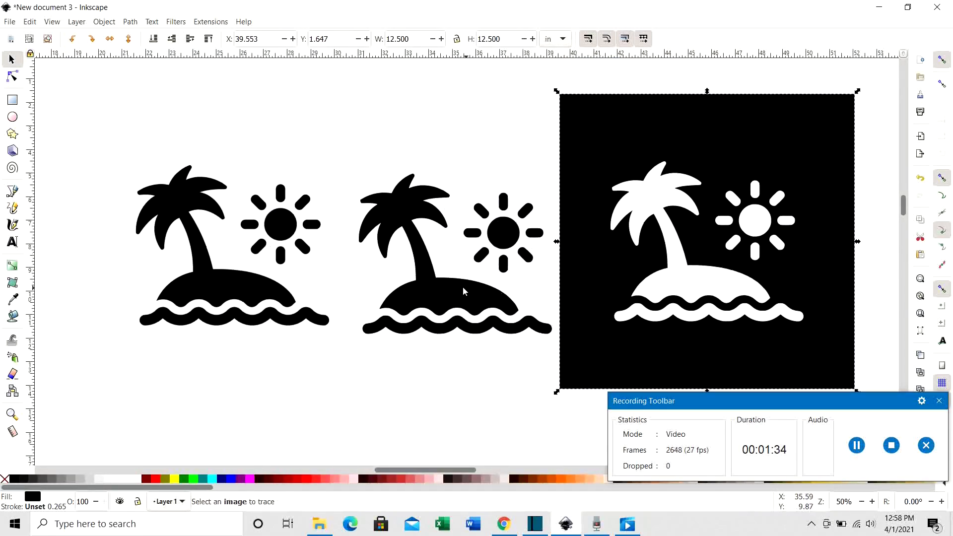
left_click(404, 387)
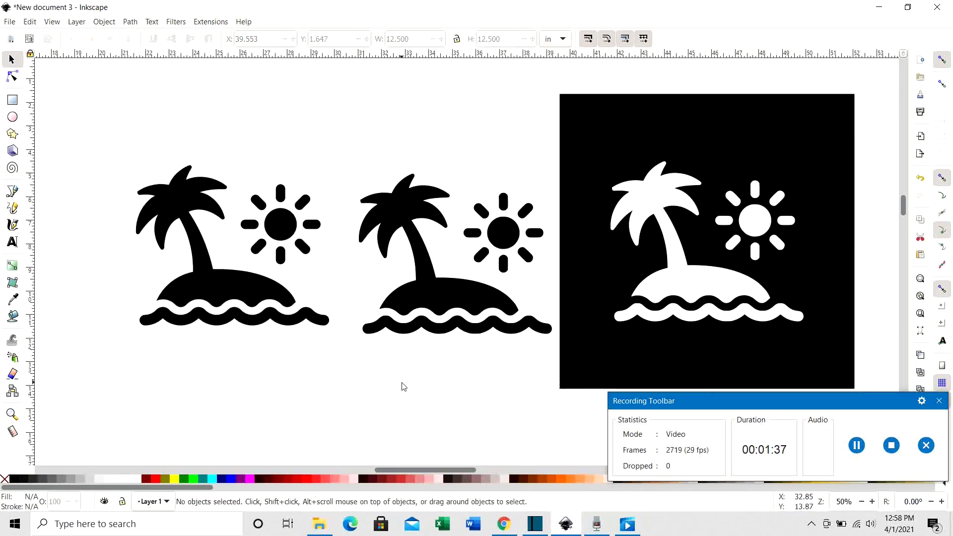
Delete the inverted black square and the original palm tree picture.
left_click(697, 249)
key("Delete")
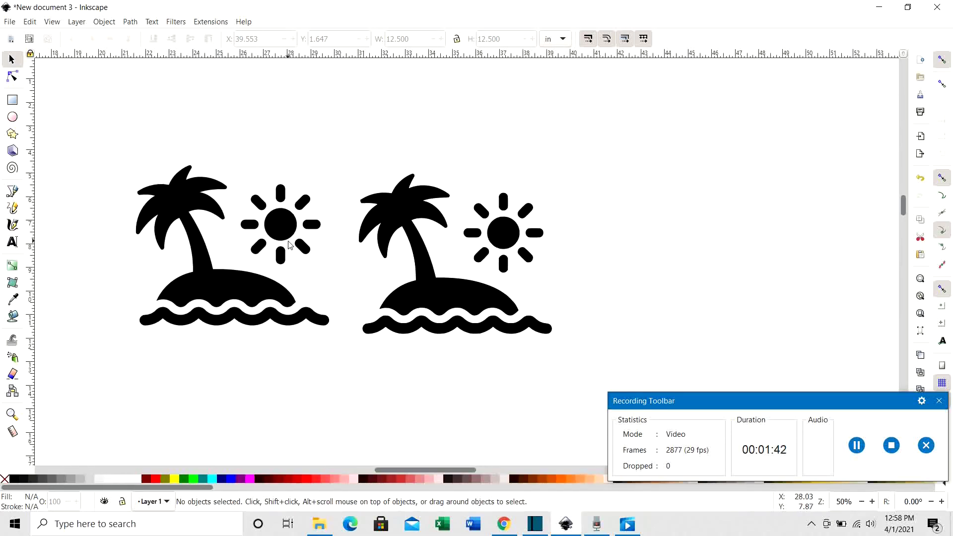
left_click(271, 240)
key("Delete")
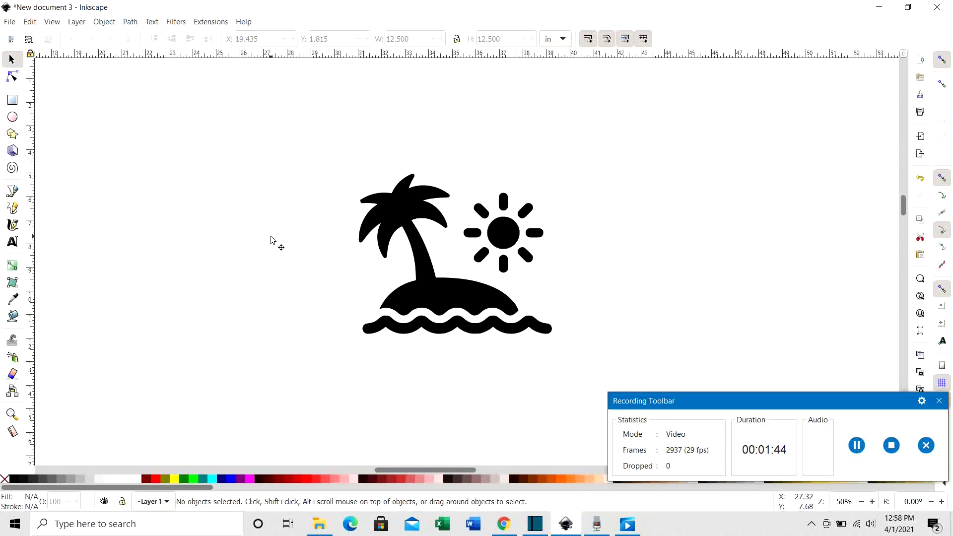
Move the traced island left and slightly up, then zoom in on it.
left_click(439, 284)
left_click_drag(448, 290, 285, 268)
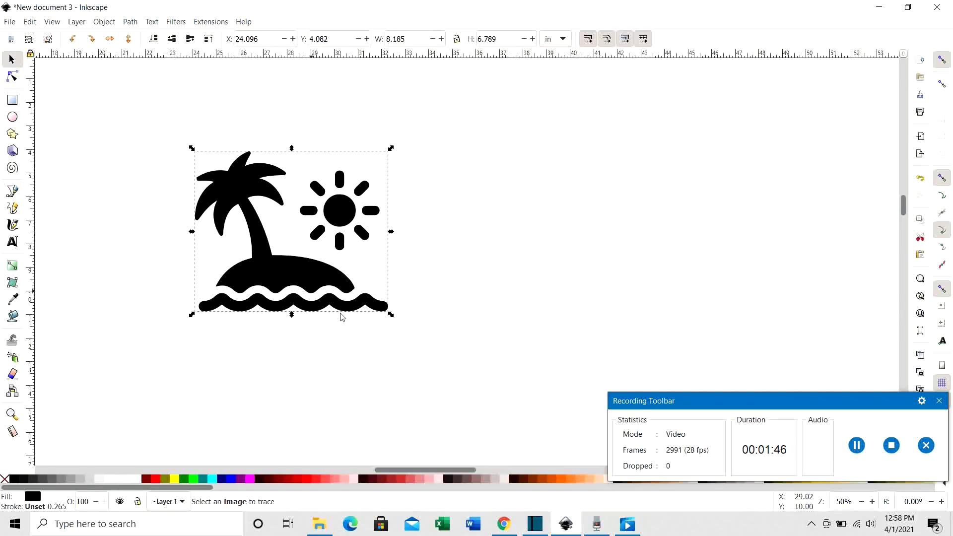
key("plus")
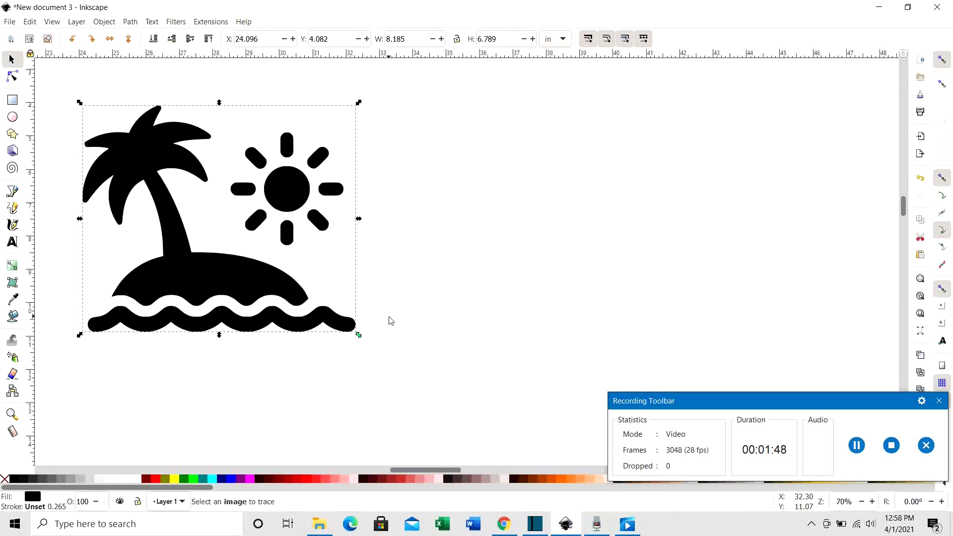
scroll(524, 375, "down", 1)
scroll(457, 350, "up", 2)
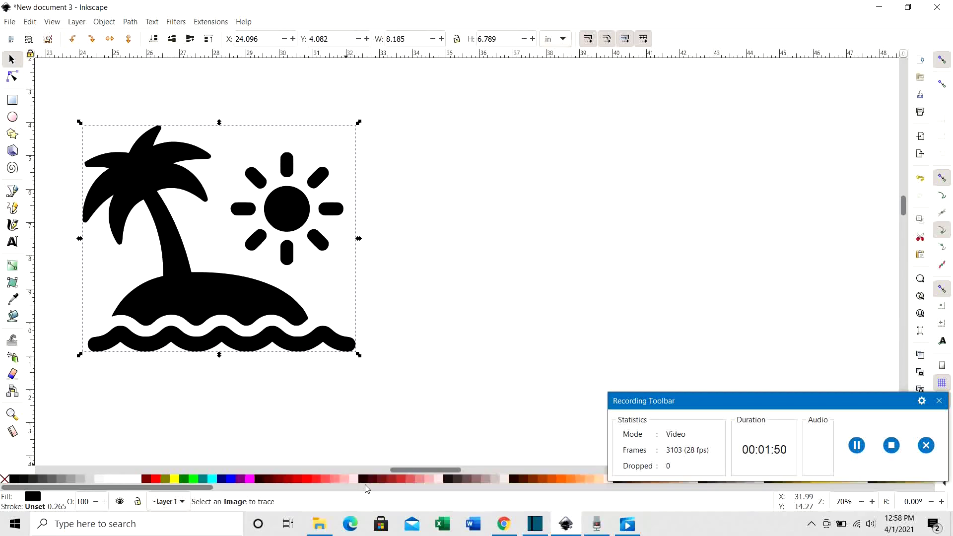
left_click_drag(403, 470, 390, 470)
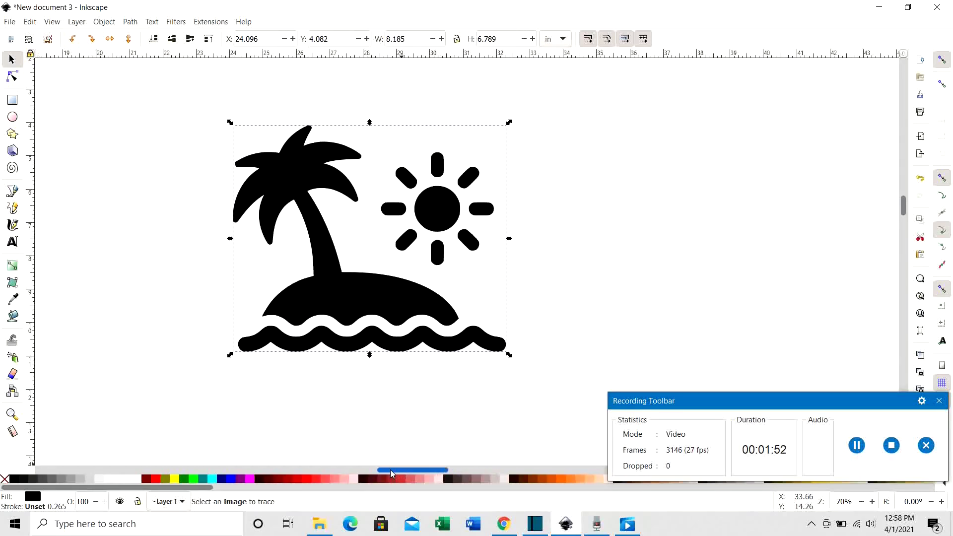
Select all the sun's nodes with the Node tool and delete them, leaving a 142-node path.
left_click(13, 78)
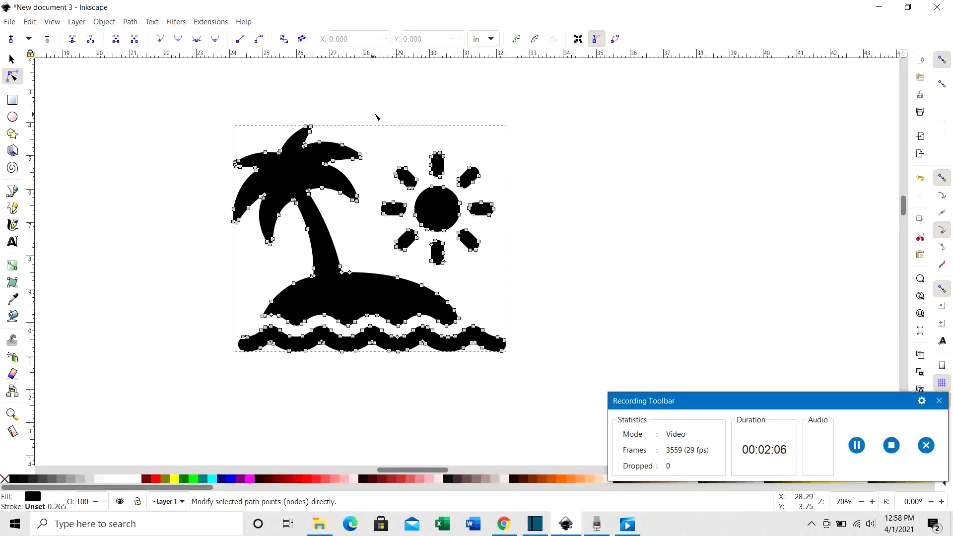
left_click_drag(376, 114, 531, 272)
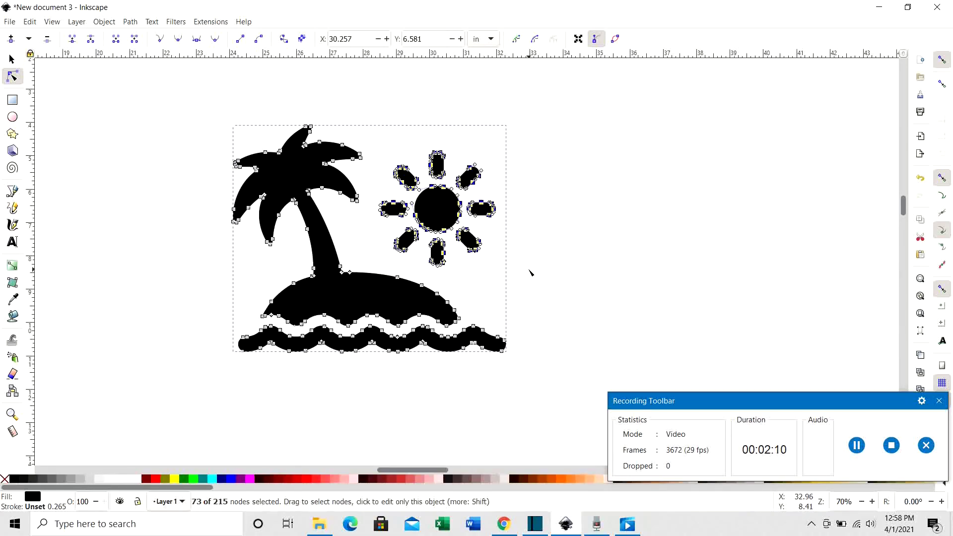
key("Delete")
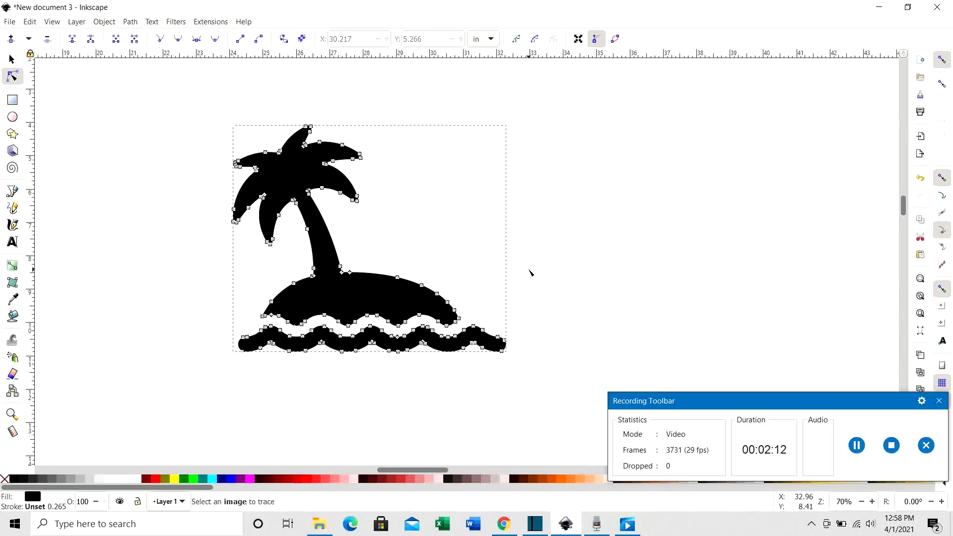
left_click(11, 57)
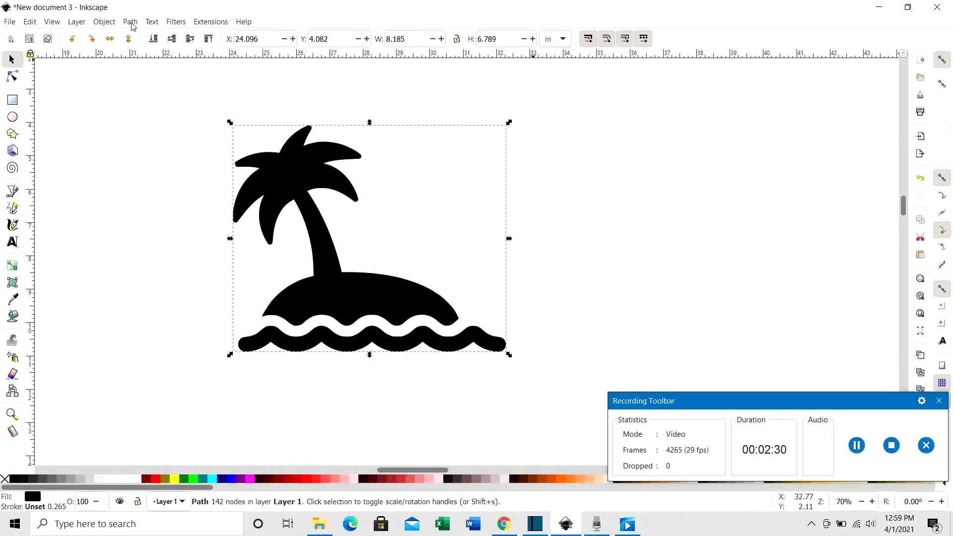
In Fill and Stroke, set the icon's fill to none and its stroke to flat red f70000ff.
left_click(104, 23)
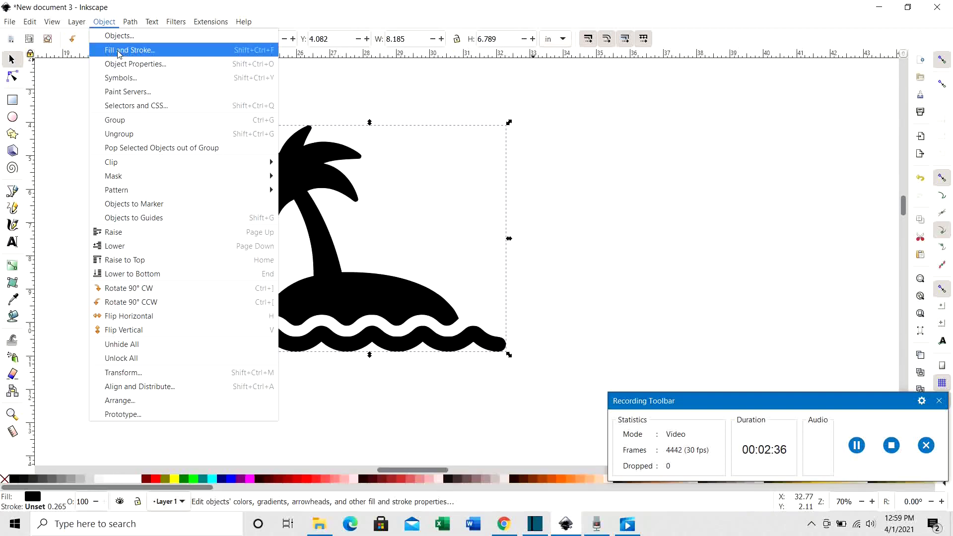
left_click(119, 52)
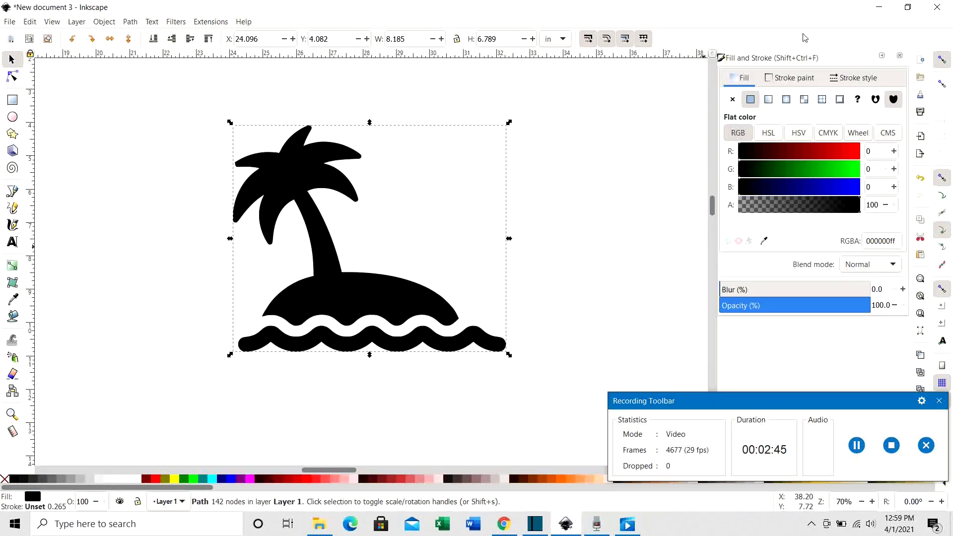
left_click(738, 86)
left_click(733, 102)
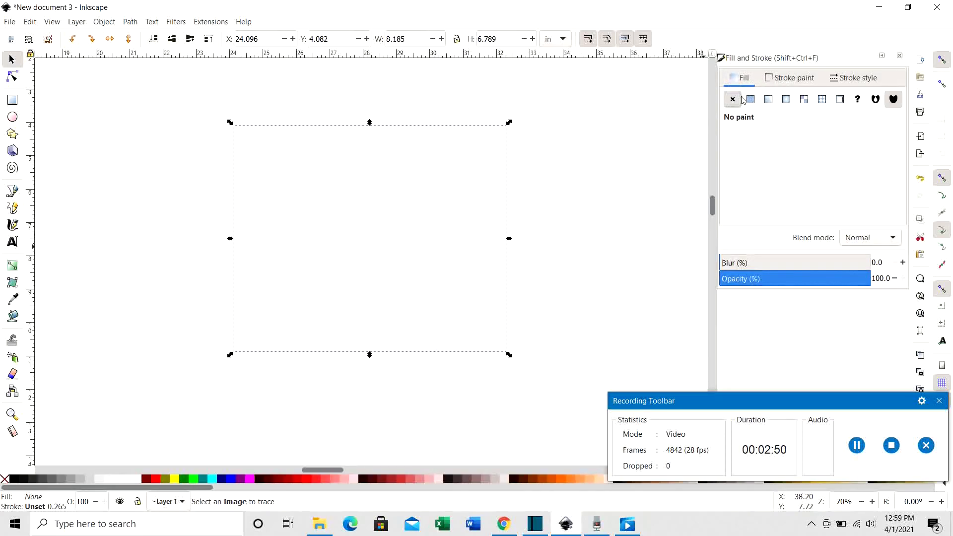
left_click(782, 80)
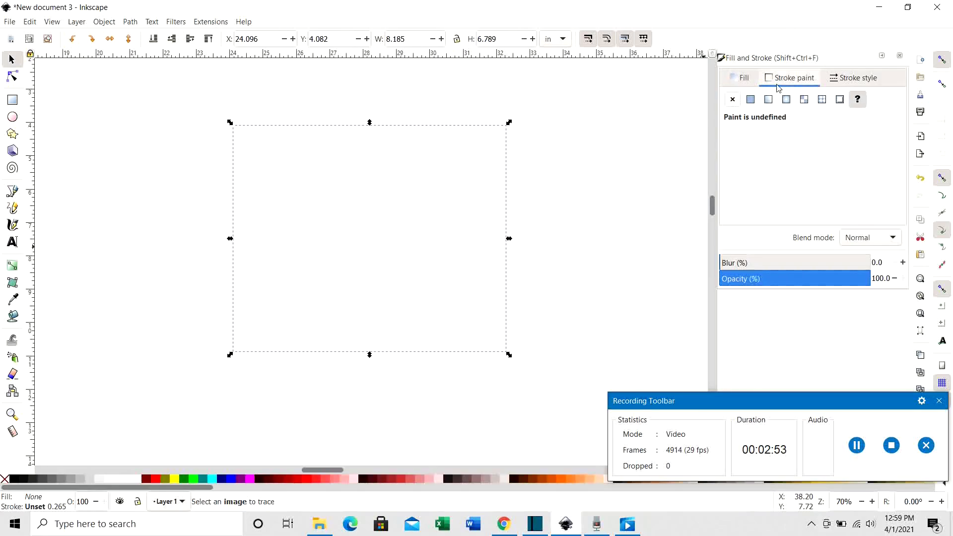
left_click(750, 100)
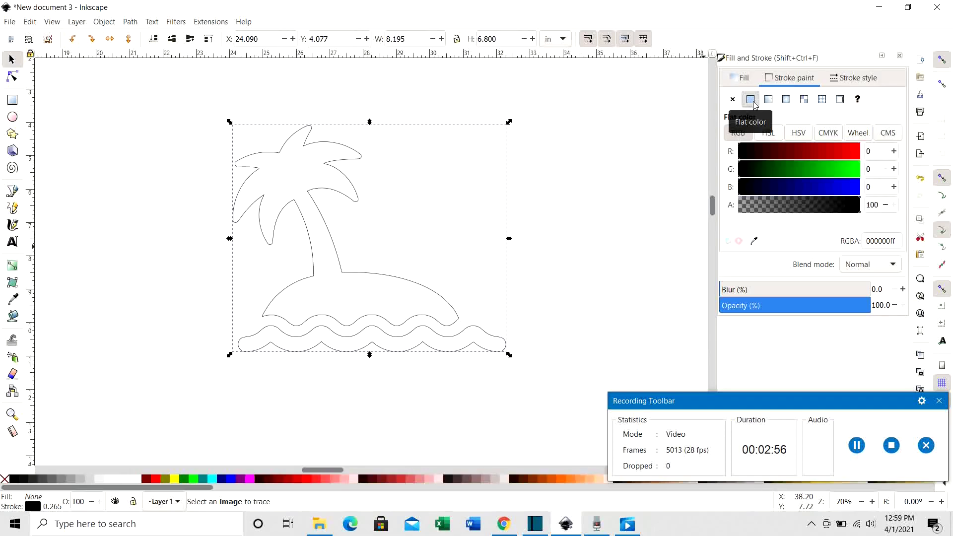
left_click(858, 157)
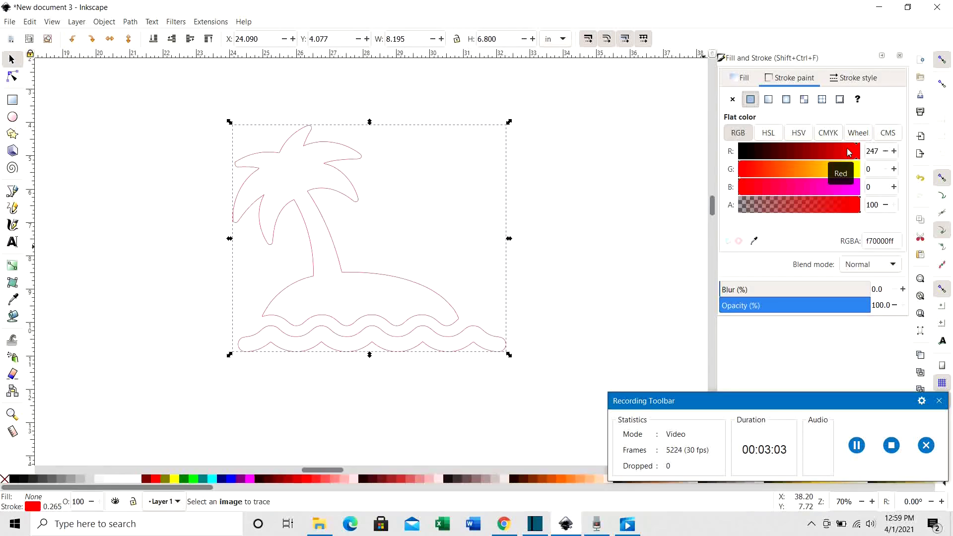
left_click(573, 175)
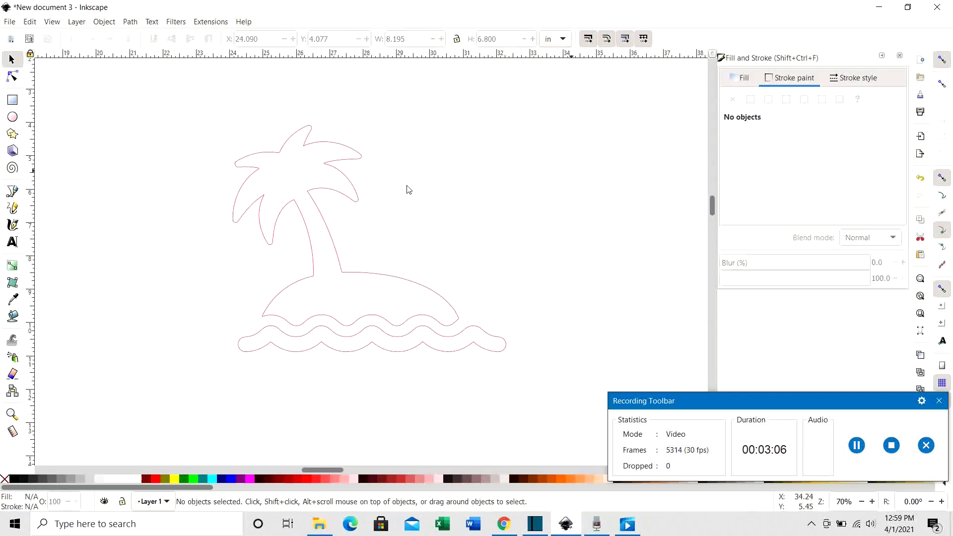
Give the island icon a flat red f70000ff fill and set its stroke to none.
left_click(338, 253)
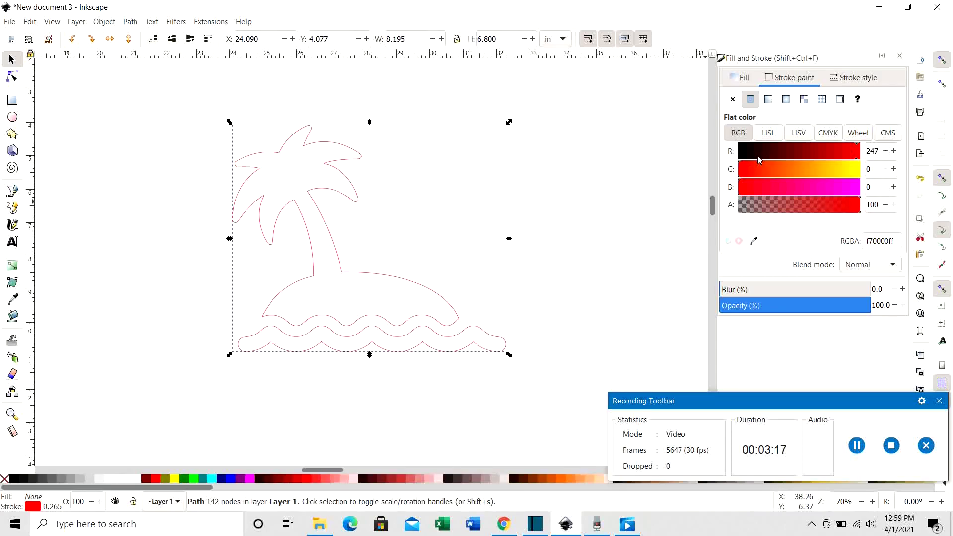
left_click(739, 79)
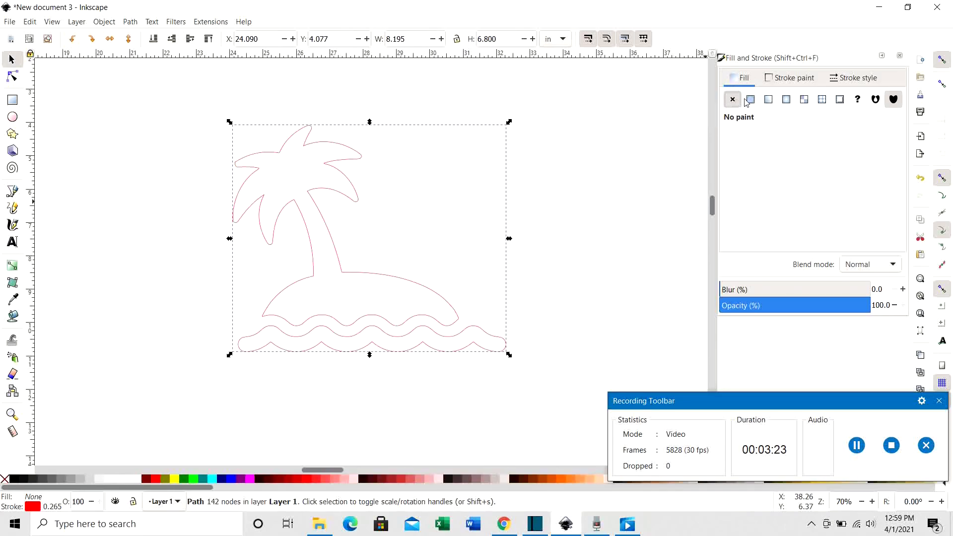
left_click(751, 100)
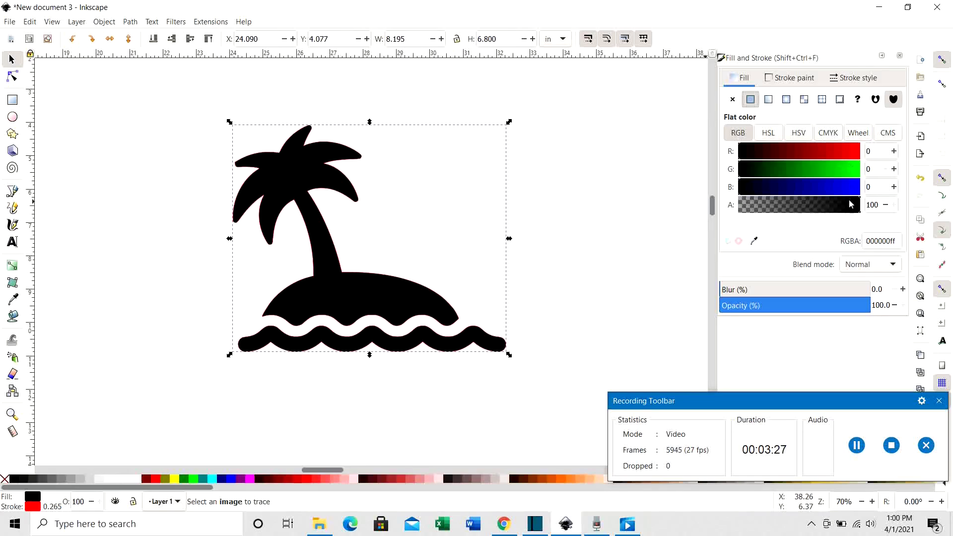
left_click(859, 152)
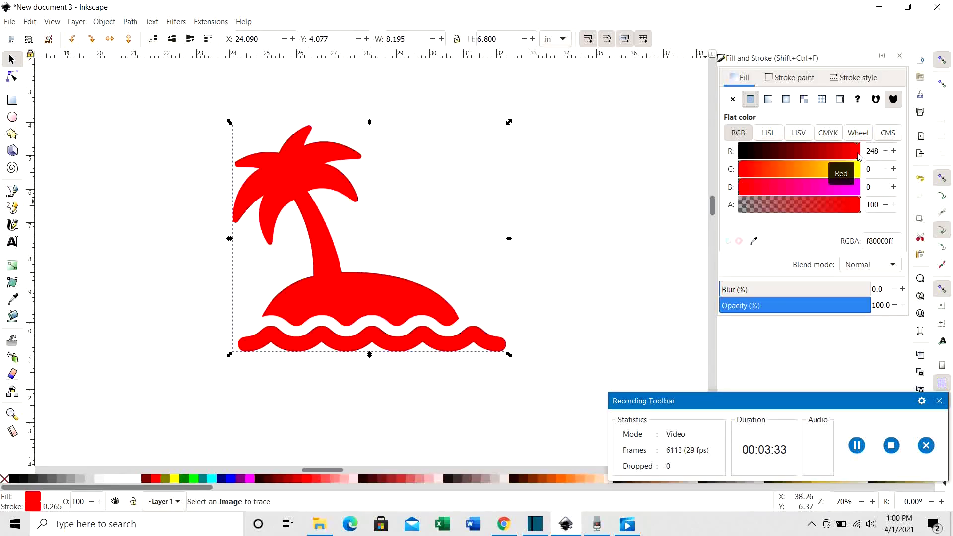
left_click(784, 81)
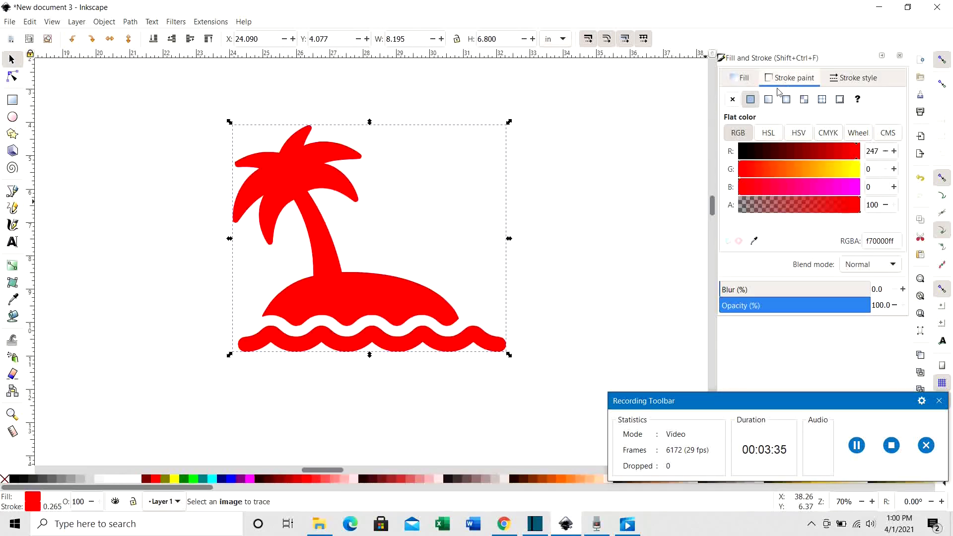
left_click(732, 101)
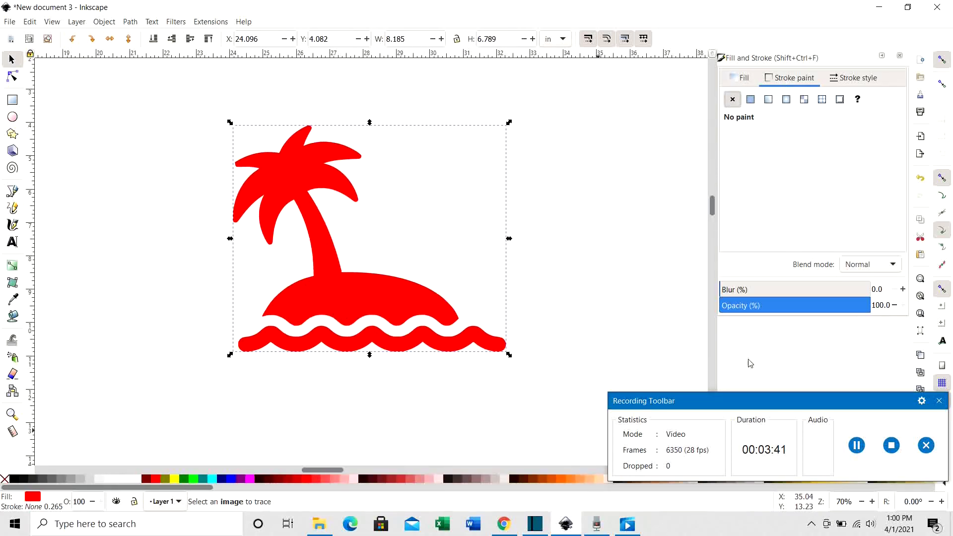
Save the drawing as 'Palm tree.svg' in Inkscape SVG format in the 85th & Pine folder.
left_click(9, 23)
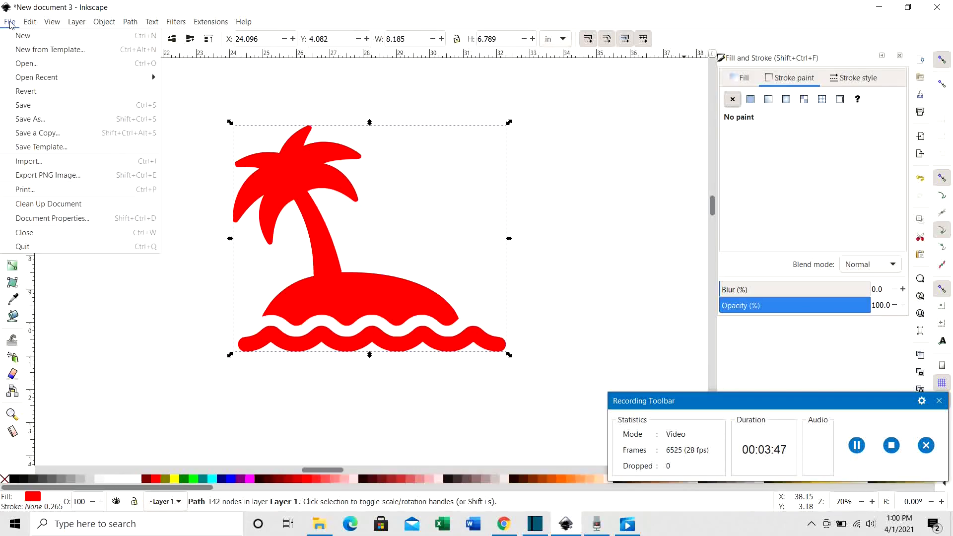
left_click(36, 121)
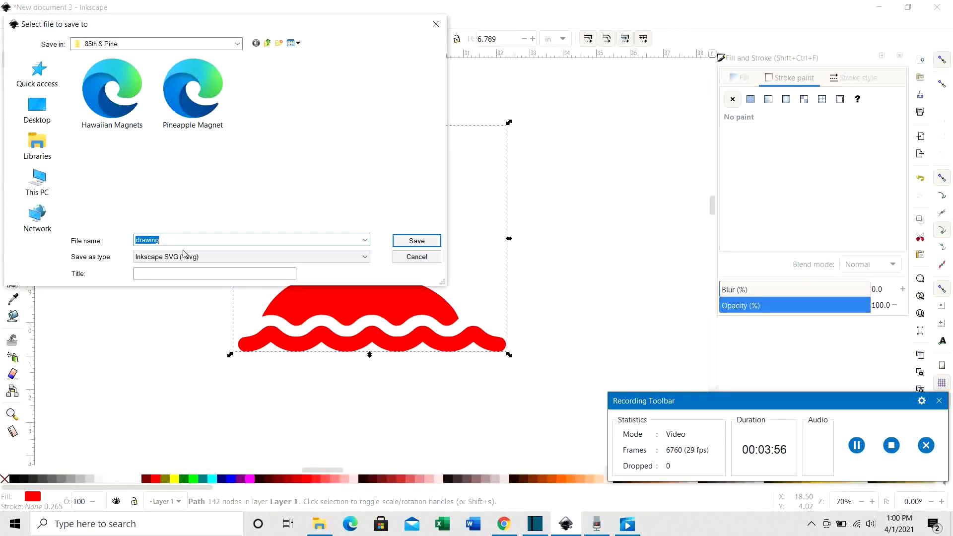
type("Palm t")
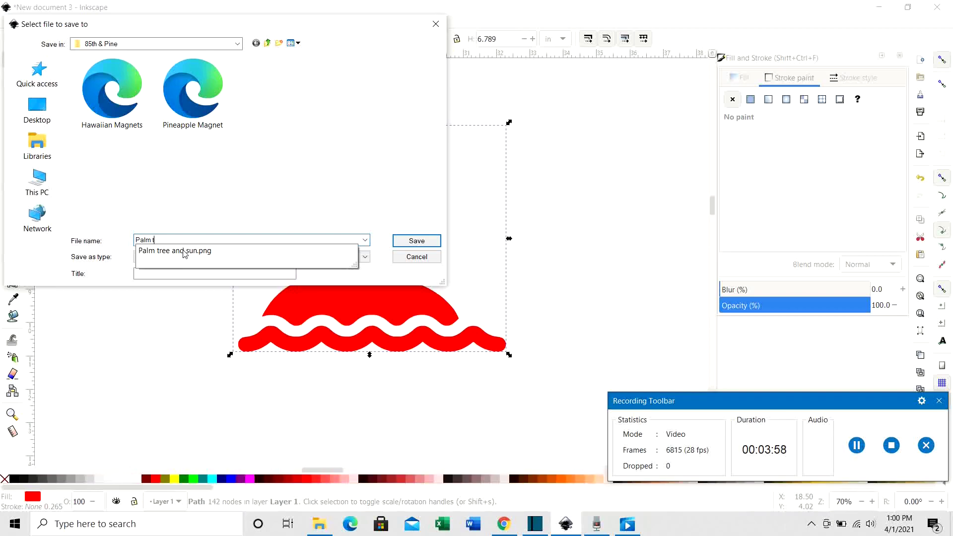
type("ree")
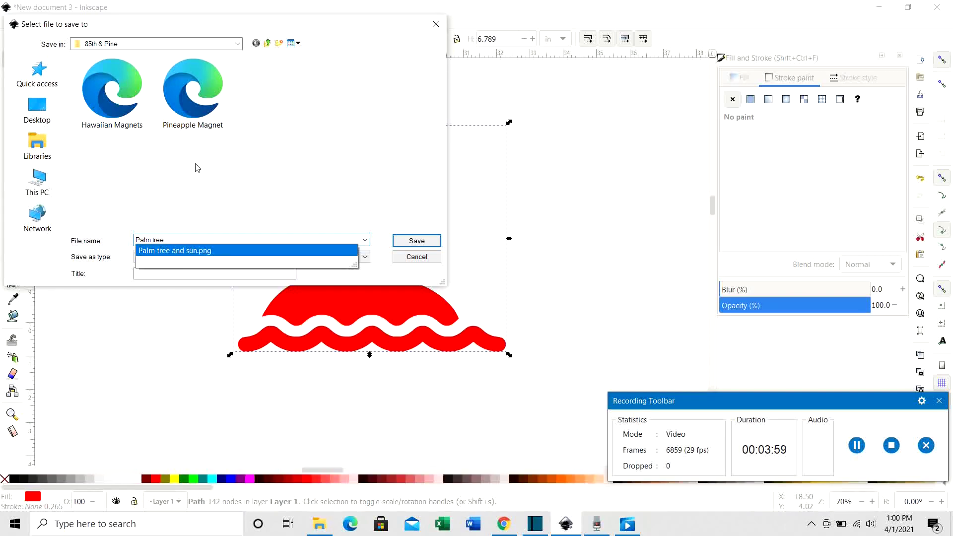
left_click(208, 234)
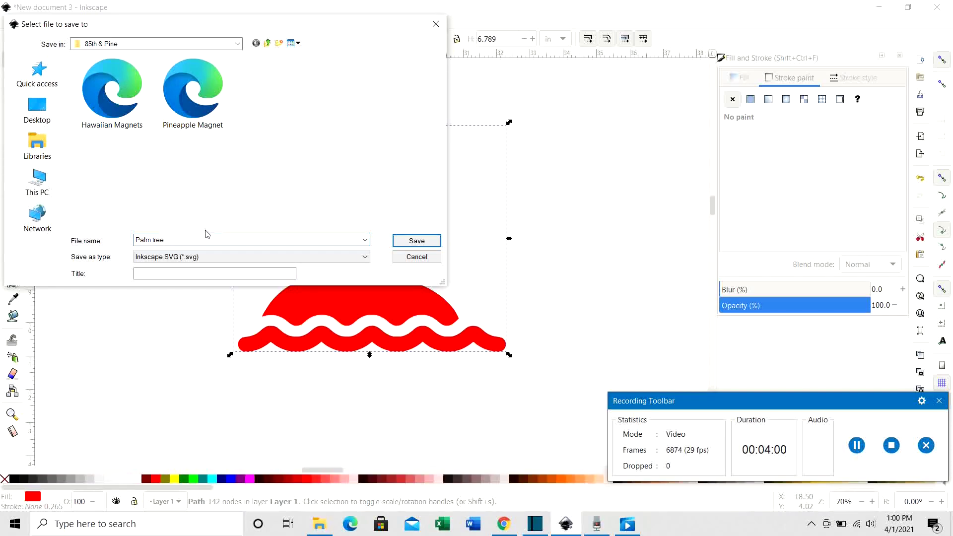
left_click(177, 262)
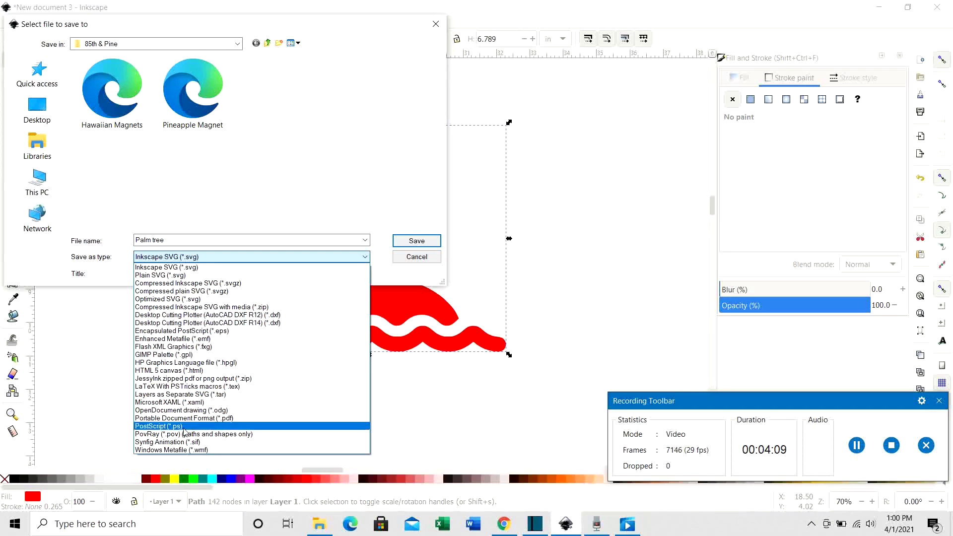
left_click(213, 267)
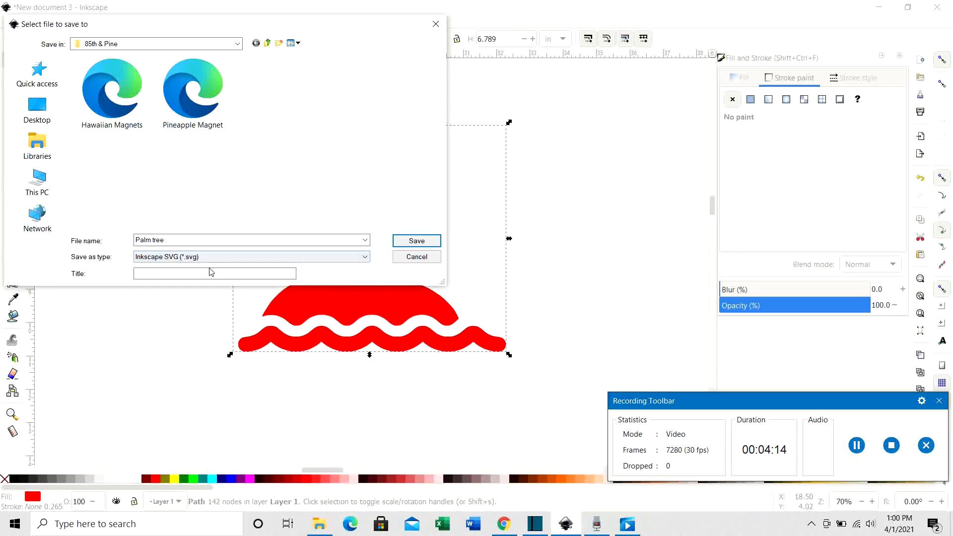
left_click(417, 241)
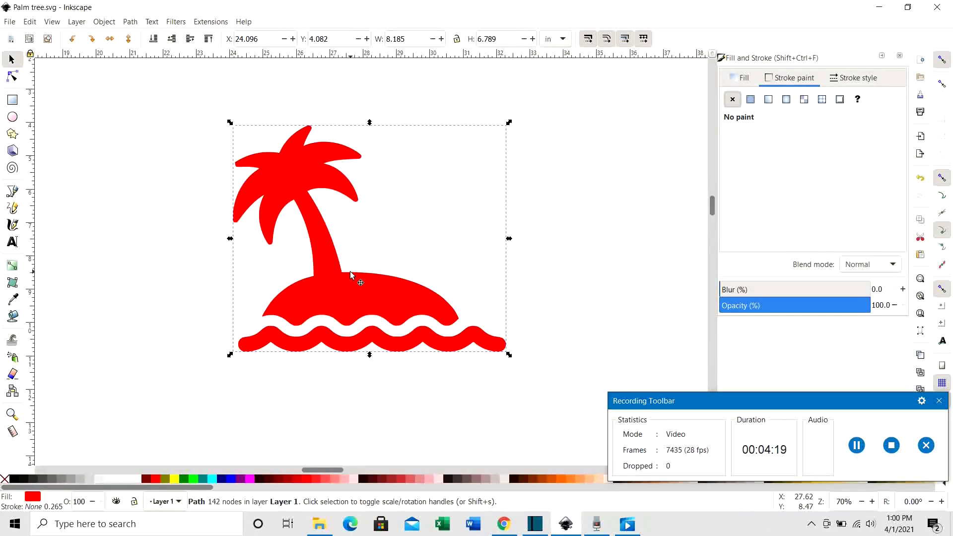
left_click(146, 205)
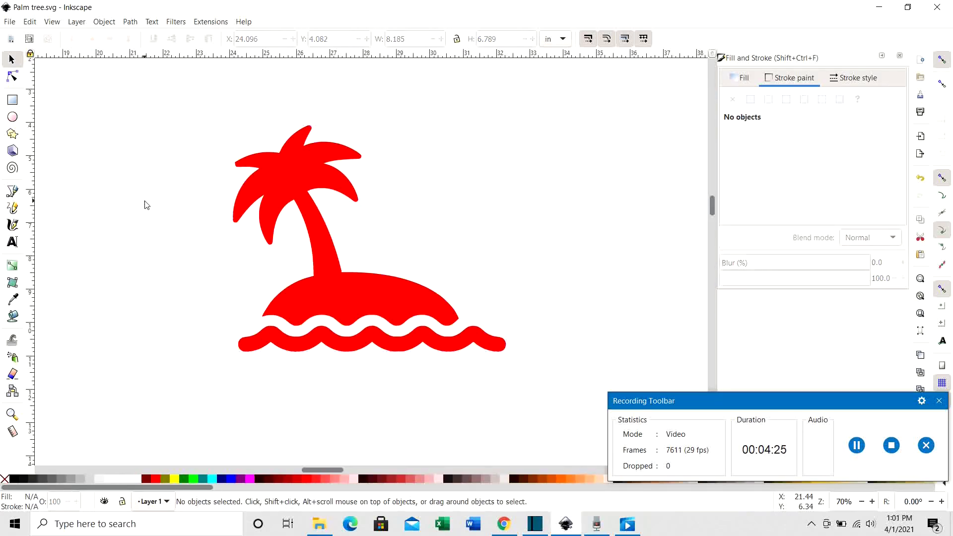